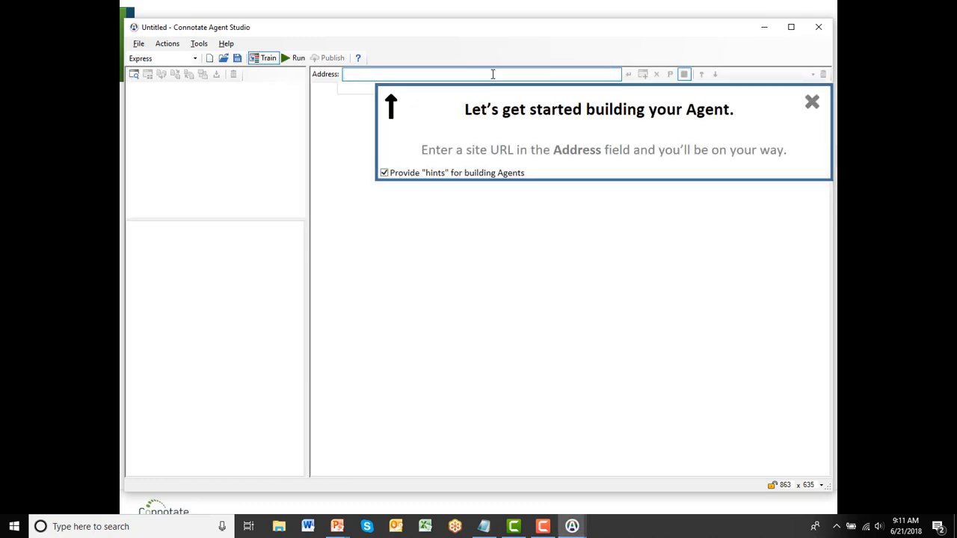
type("https://www.amgen.com/media/news-releases/")
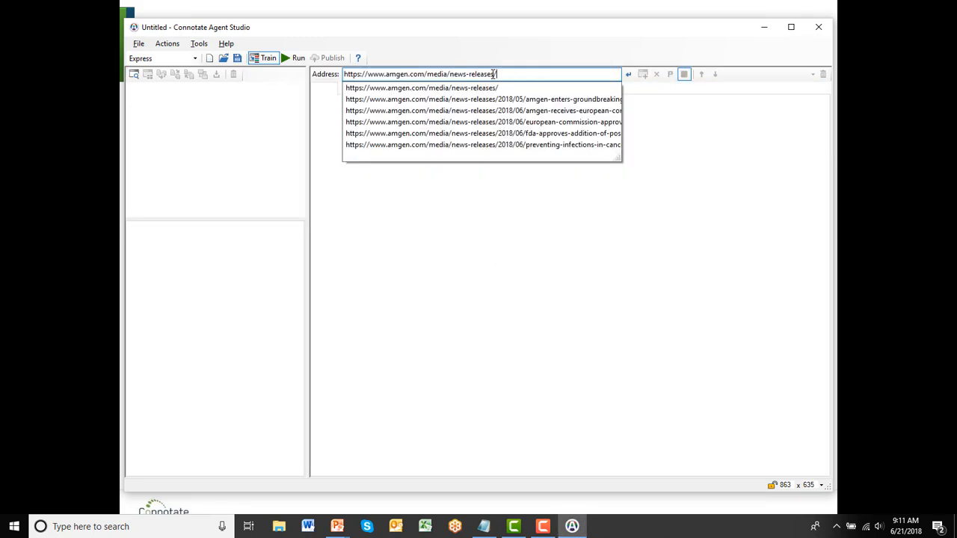
key("Return")
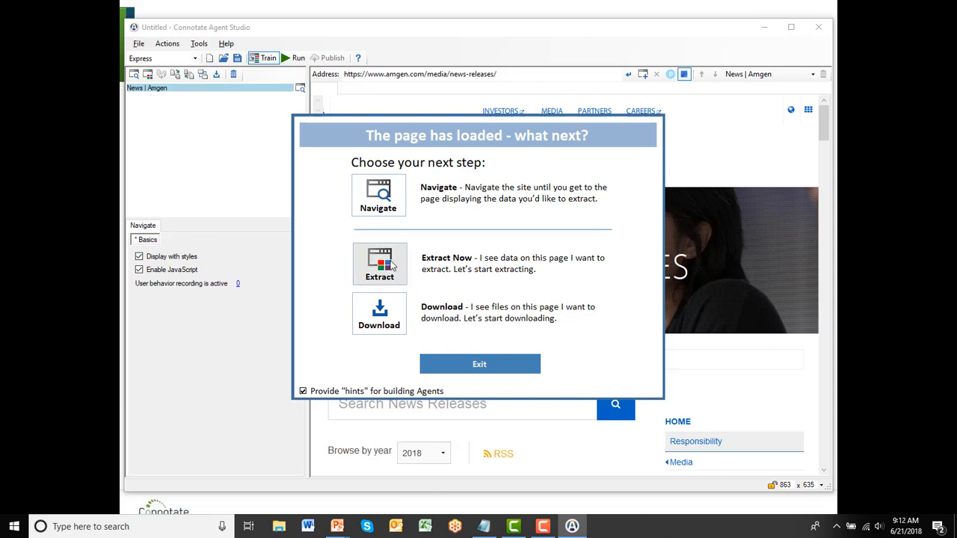
left_click(380, 264)
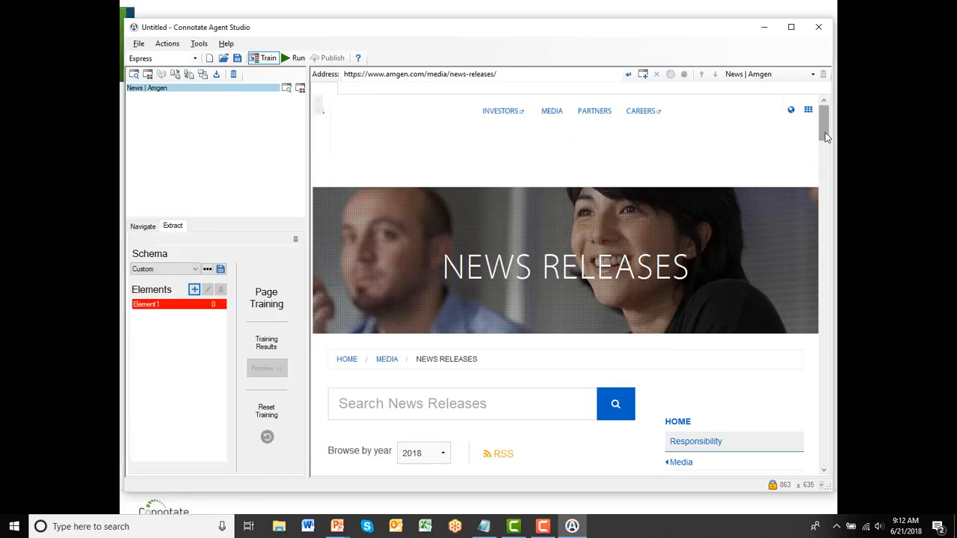
Rename the first schema element as Date and label the 6/19/2018 release date with it
left_click_drag(825, 136, 826, 165)
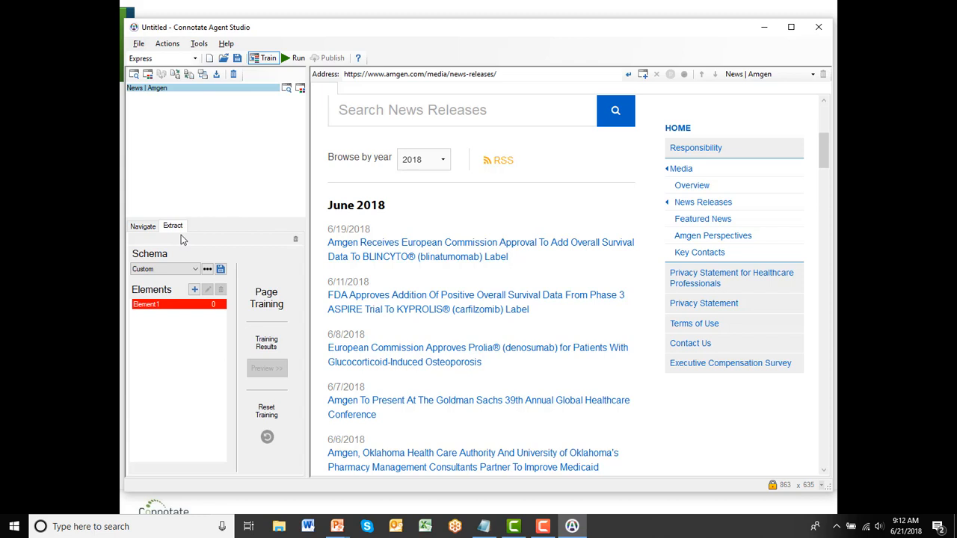
double_click(175, 305)
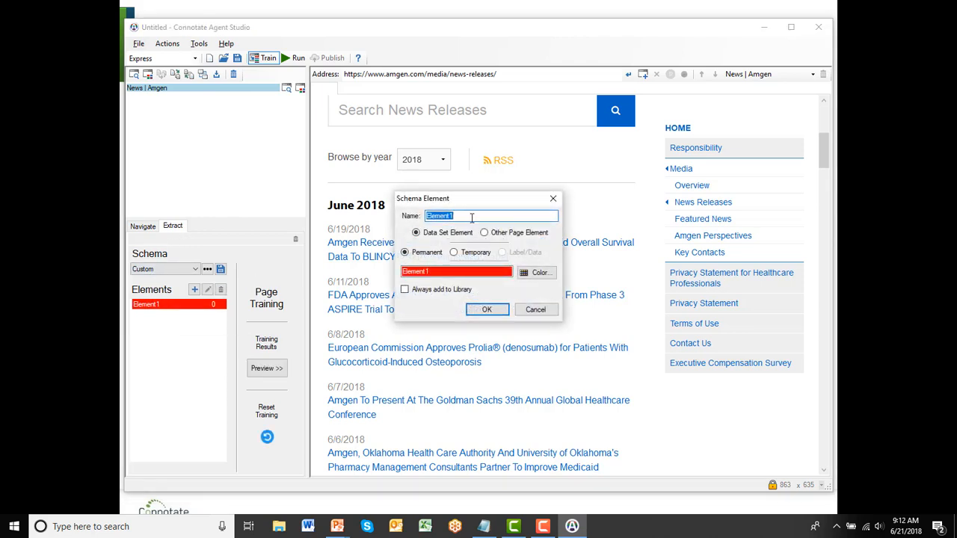
type("Date")
left_click(486, 310)
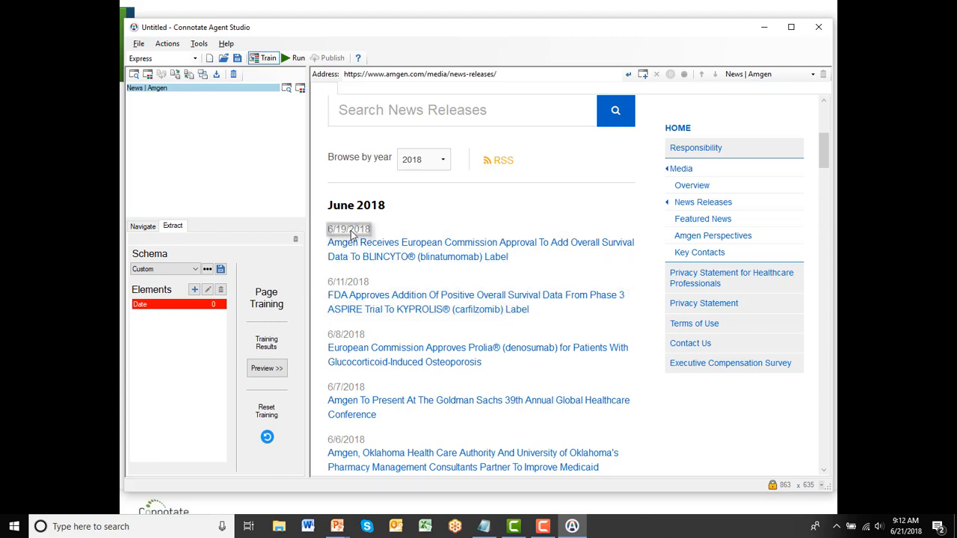
left_click(350, 234)
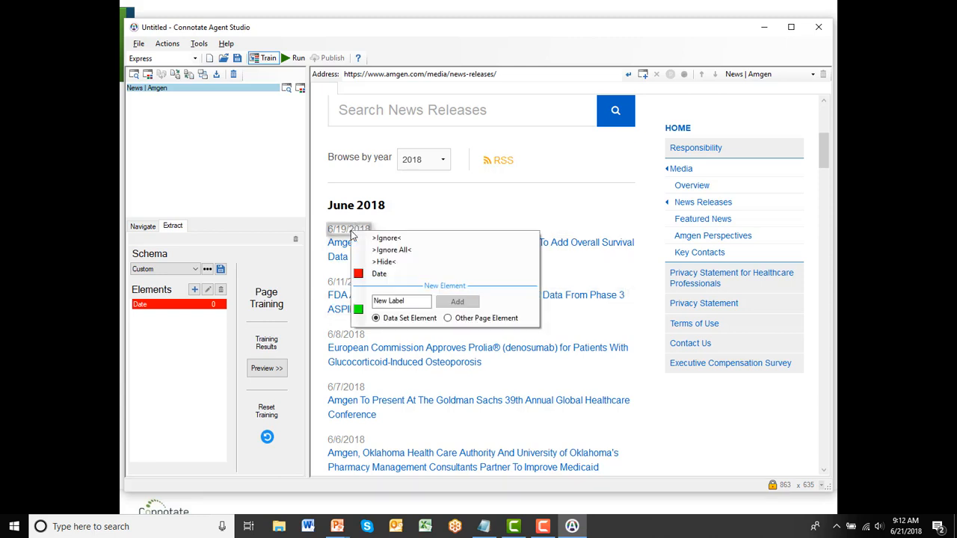
left_click(380, 274)
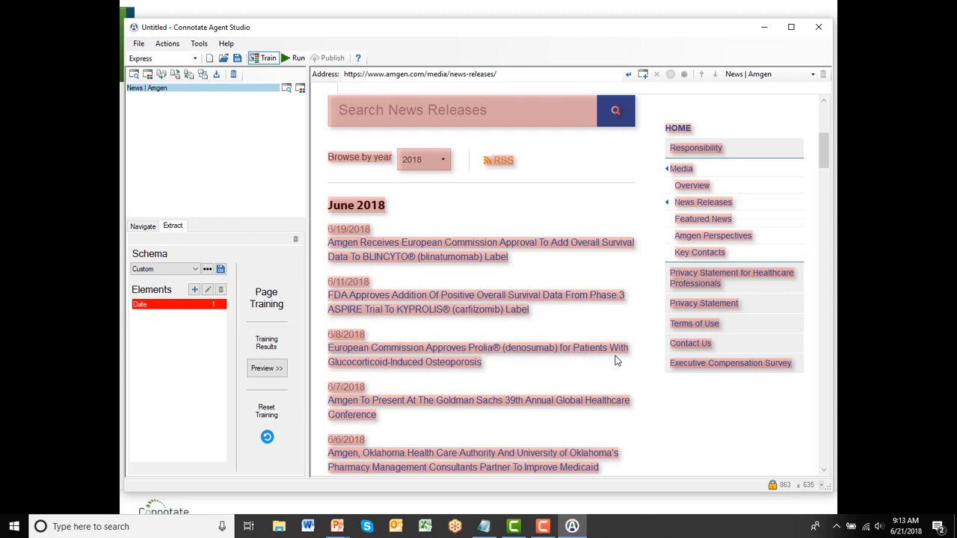
Label the title of the 6/19/2018 release as a new data set element named Headline
scroll(651, 318, "down", 2)
scroll(649, 320, "down", 3)
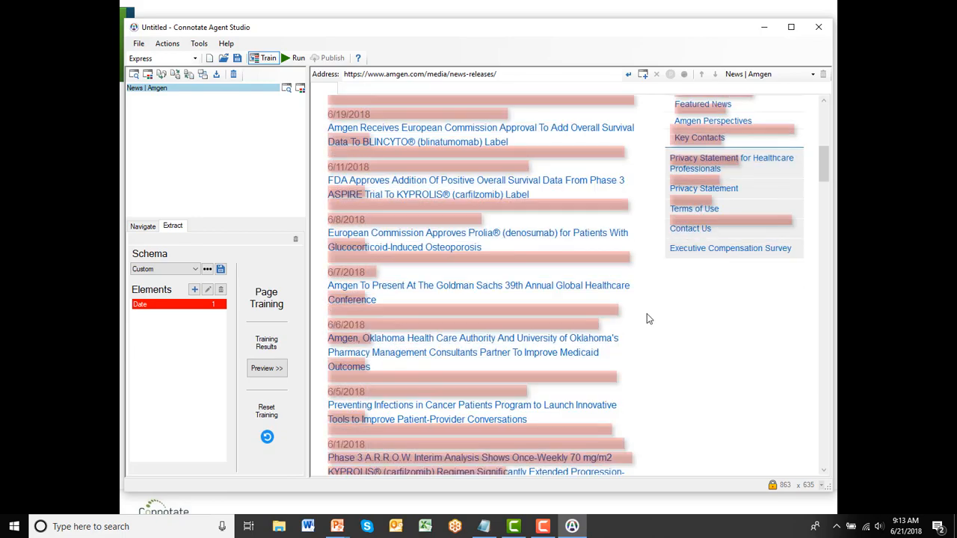
scroll(649, 320, "up", 3)
scroll(649, 319, "down", 1)
scroll(647, 318, "up", 3)
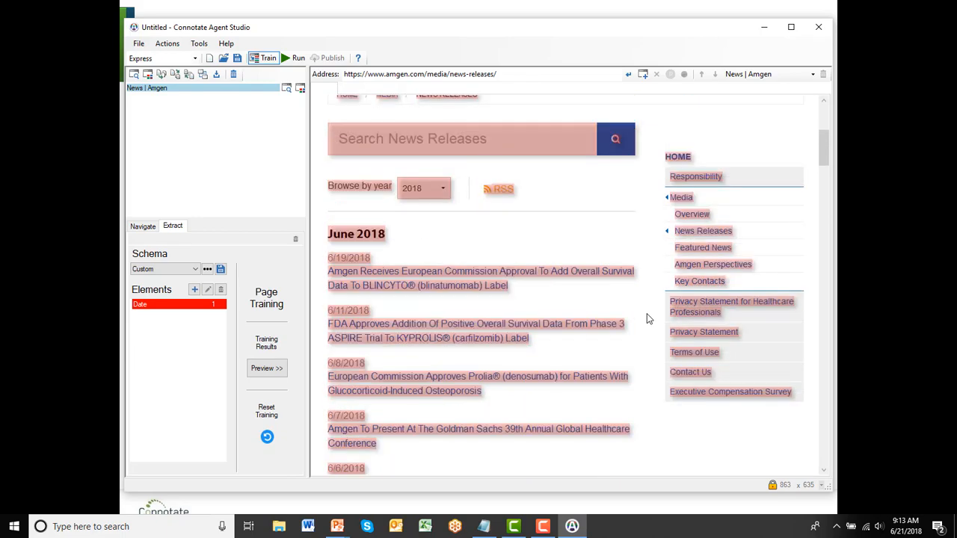
left_click(461, 280)
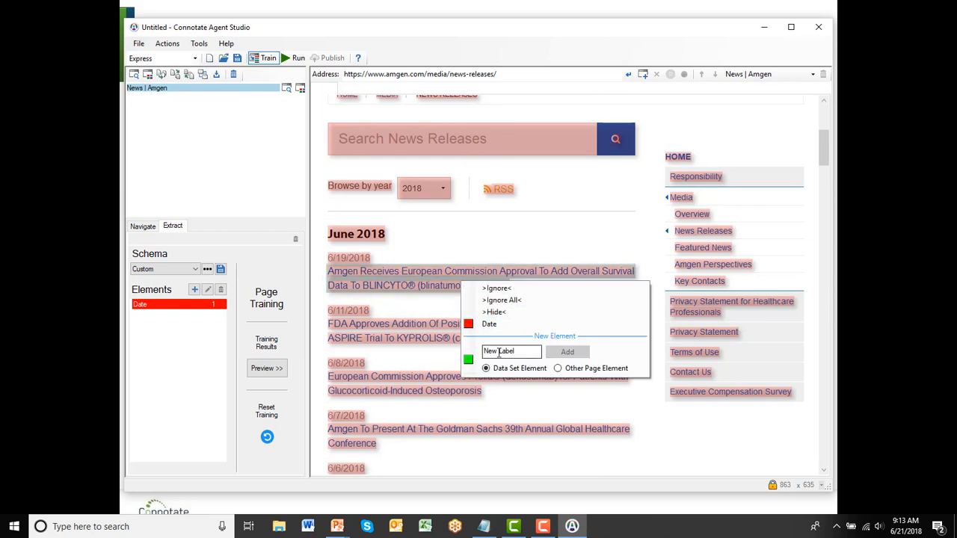
left_click(499, 352)
type("Headline")
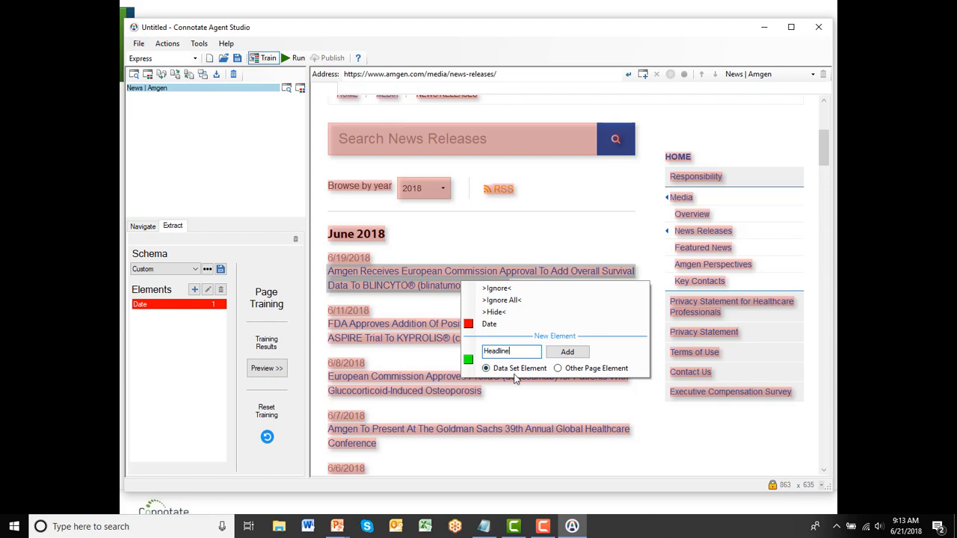
left_click(569, 355)
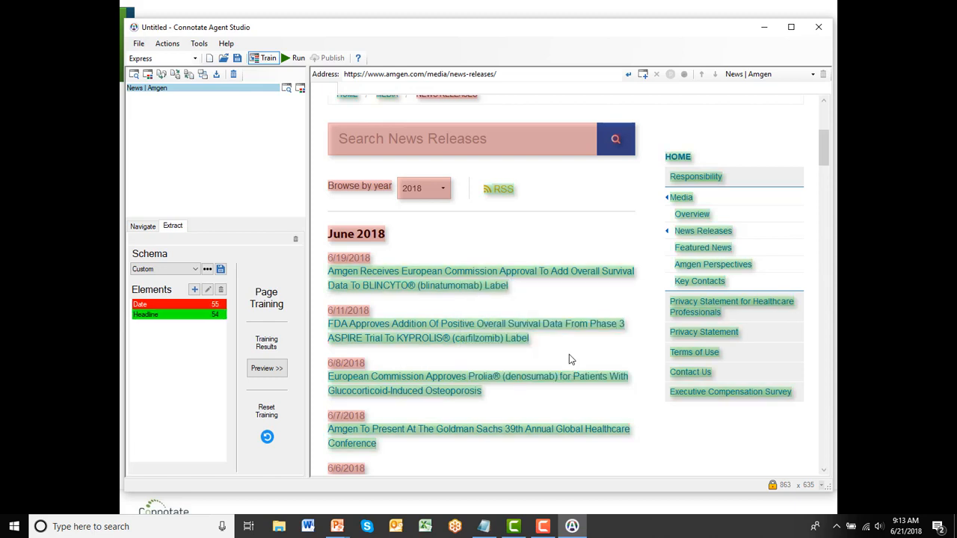
Label the June 2018 heading as a new element named Month, classed as an Other Page Element
left_click(377, 247)
left_click(409, 319)
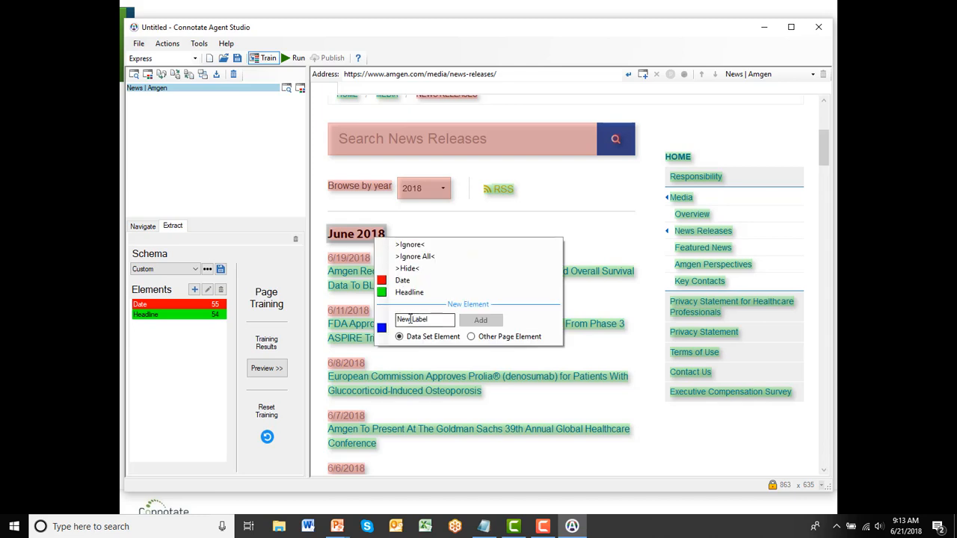
type("Month")
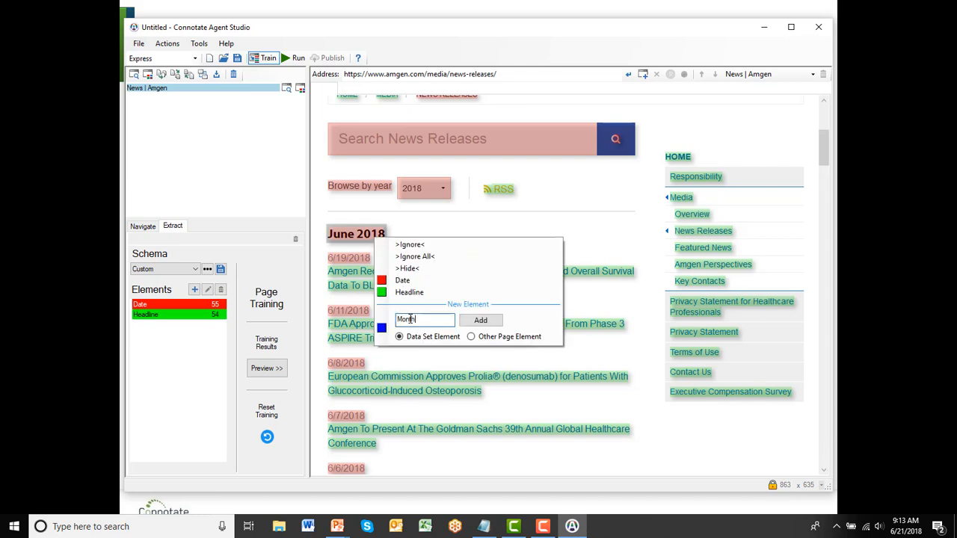
left_click(471, 337)
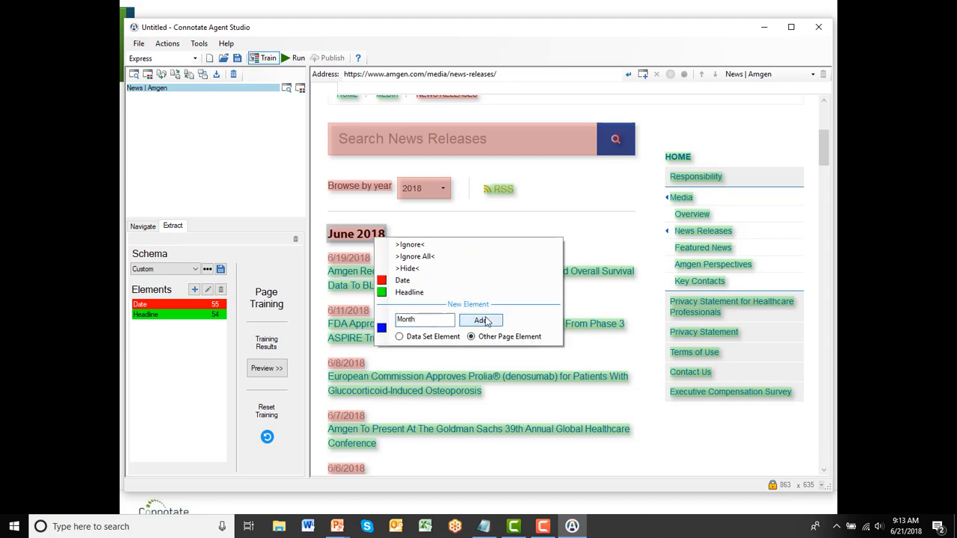
left_click(481, 321)
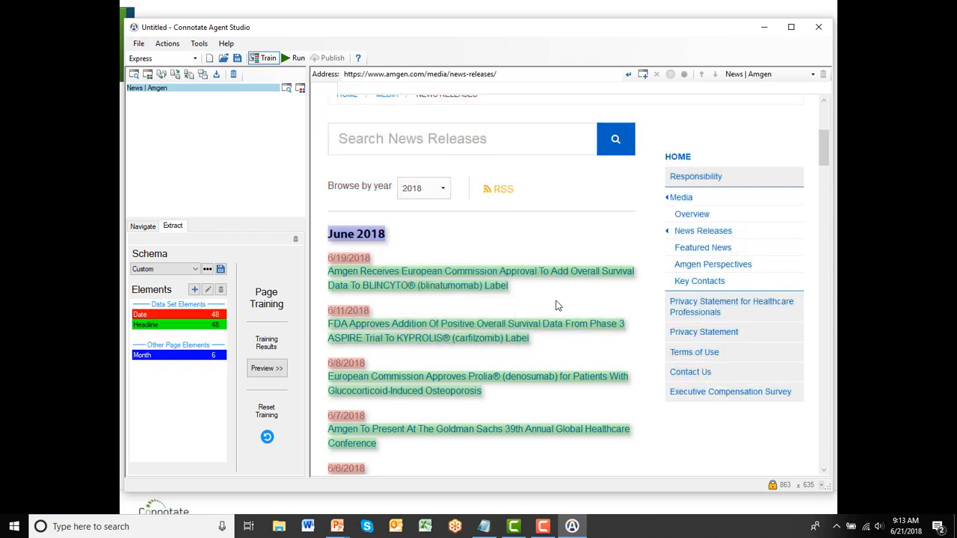
Check the trained highlights on the page, then request an agent run and save the agent as amgenpressreleases
scroll(638, 347, "down", 1)
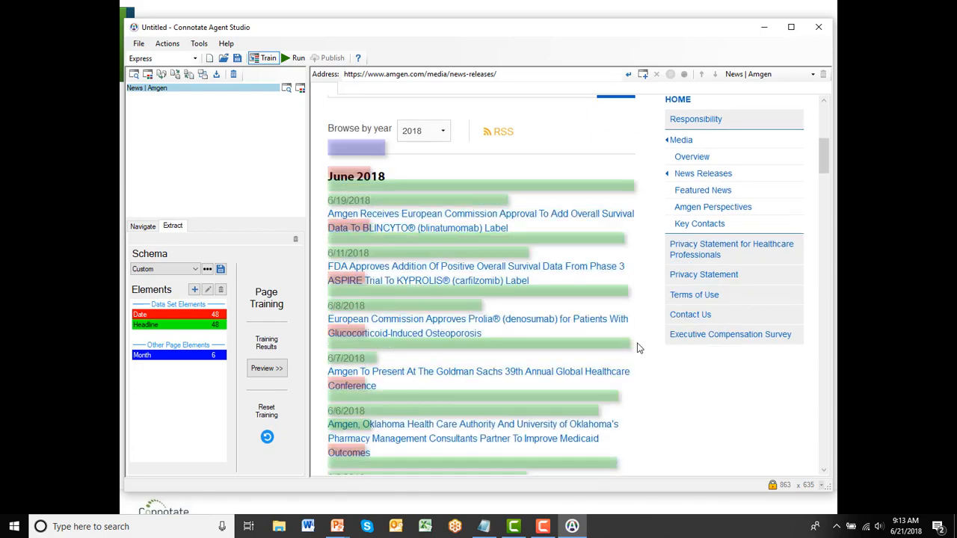
scroll(638, 346, "down", 2)
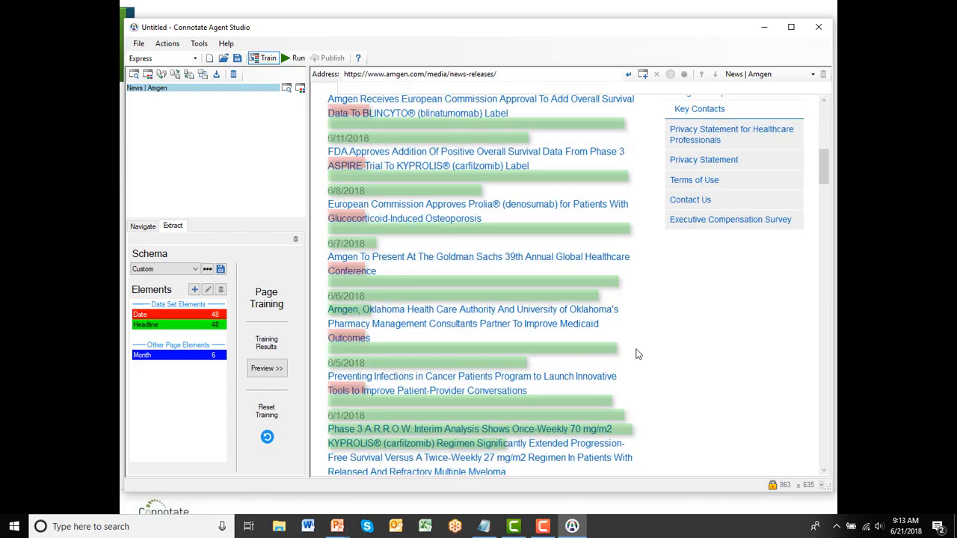
scroll(638, 353, "down", 3)
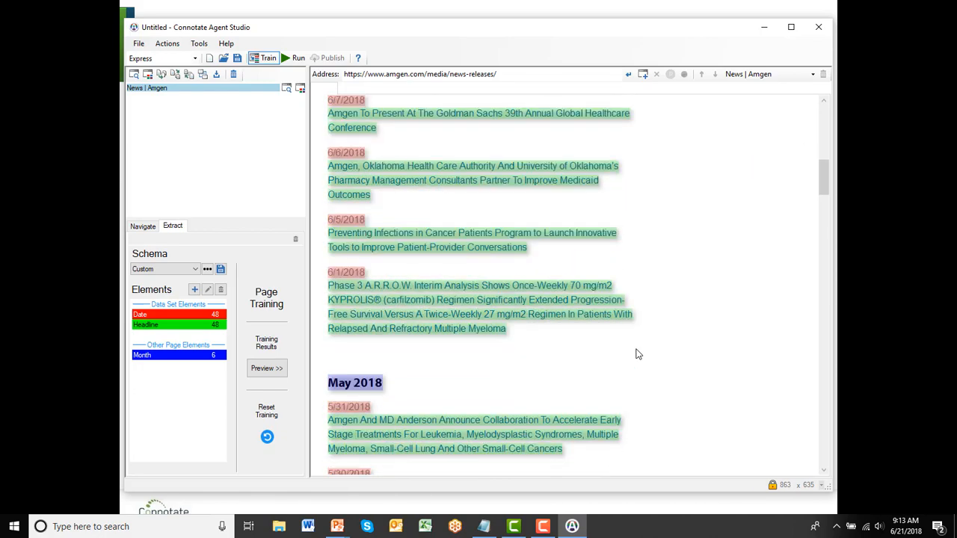
scroll(638, 354, "down", 2)
scroll(638, 353, "up", 3)
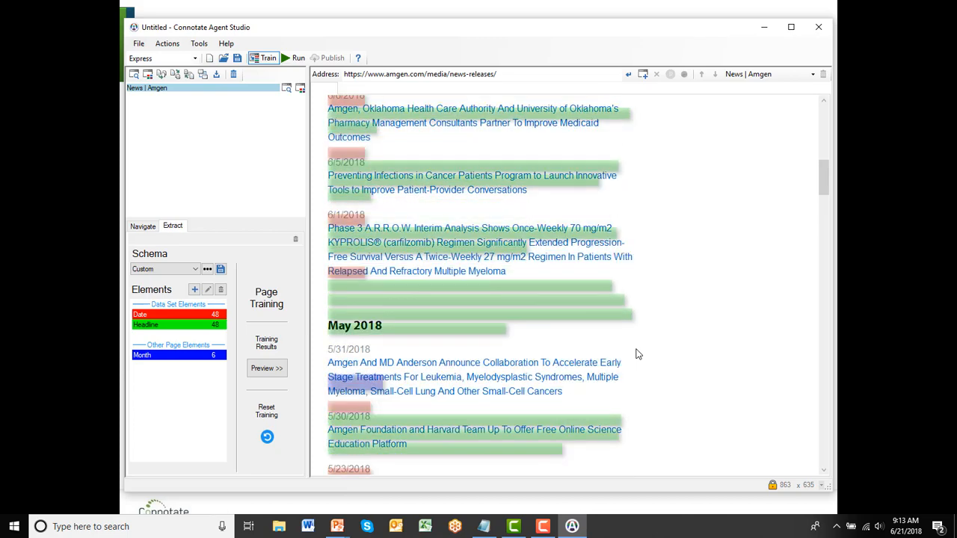
scroll(637, 353, "up", 4)
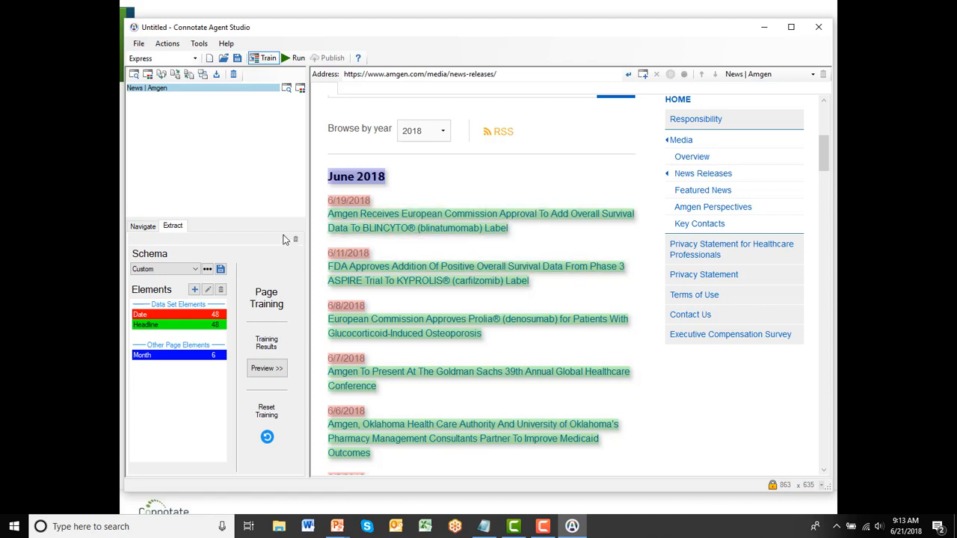
left_click(297, 59)
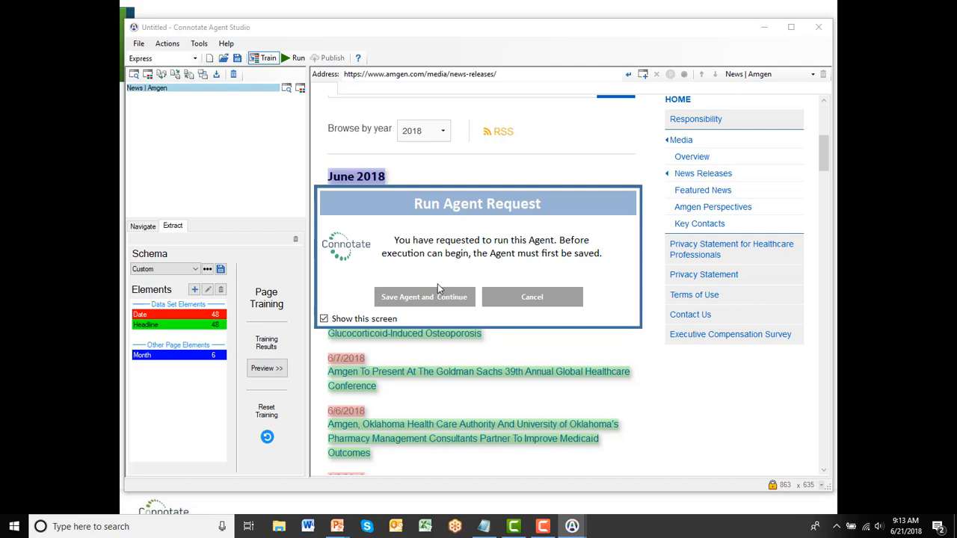
left_click(424, 297)
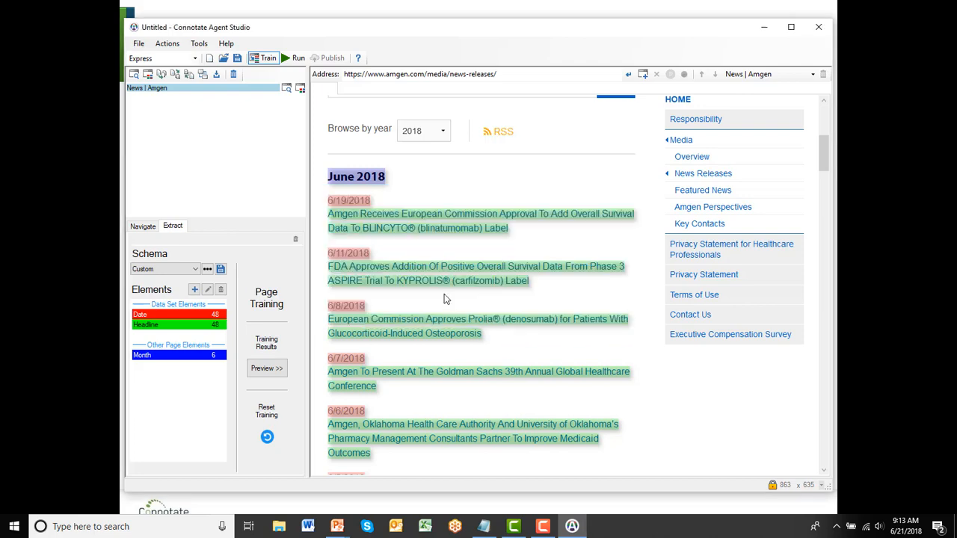
type("amgen")
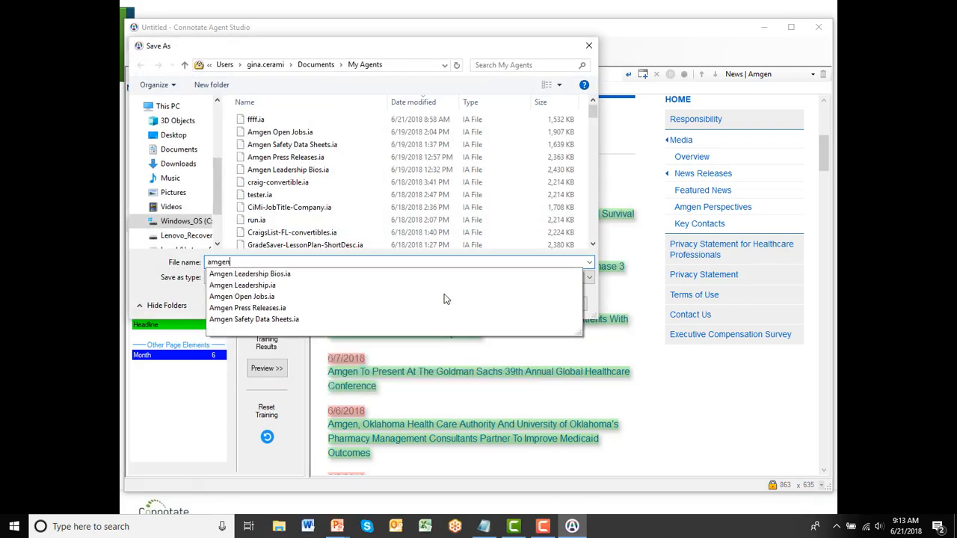
type("pressre")
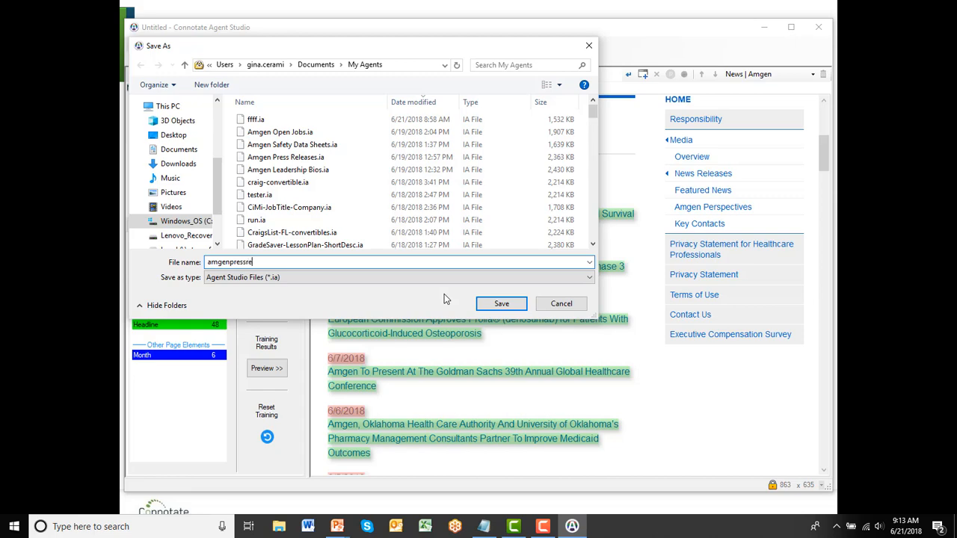
type("leases")
left_click(504, 305)
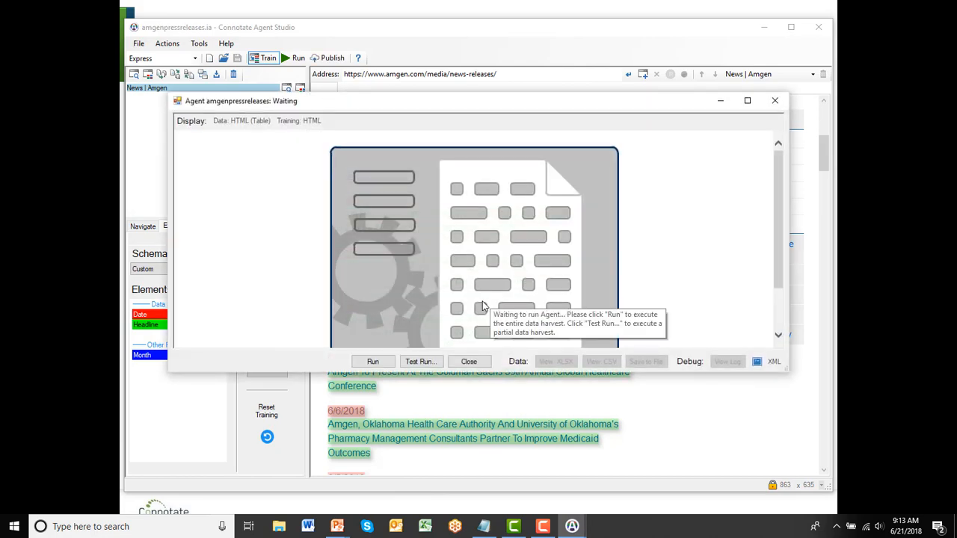
Save and start a test run of the agent limited to 1 minute
left_click(416, 363)
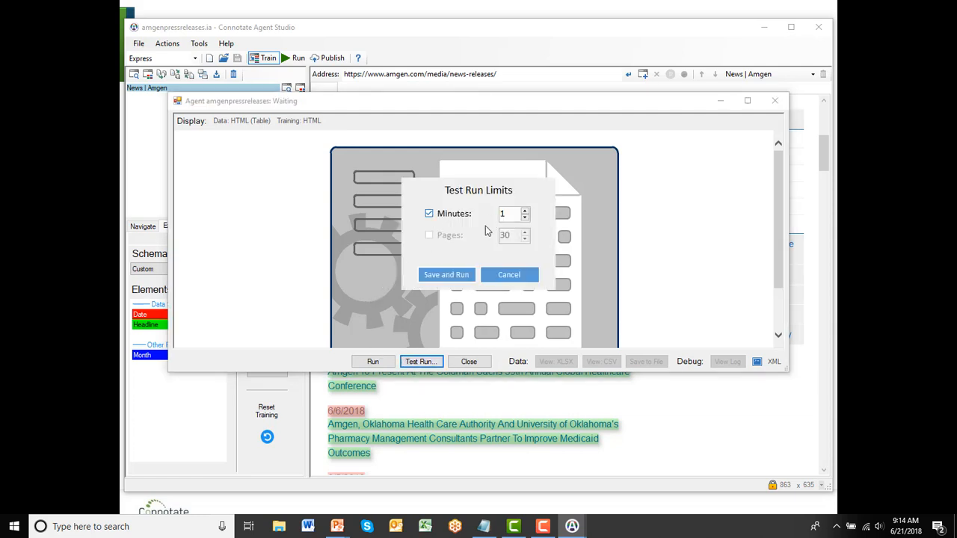
left_click(525, 211)
left_click(524, 218)
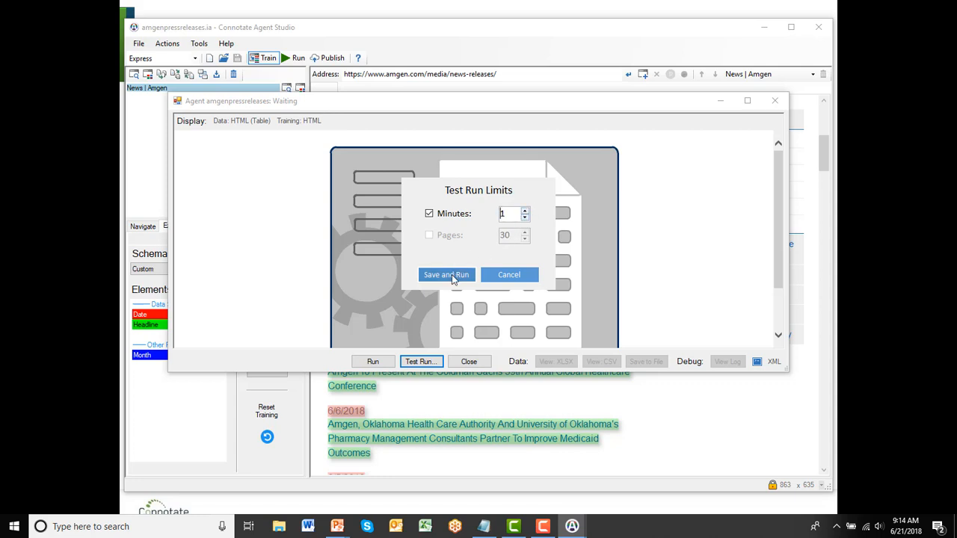
left_click(453, 277)
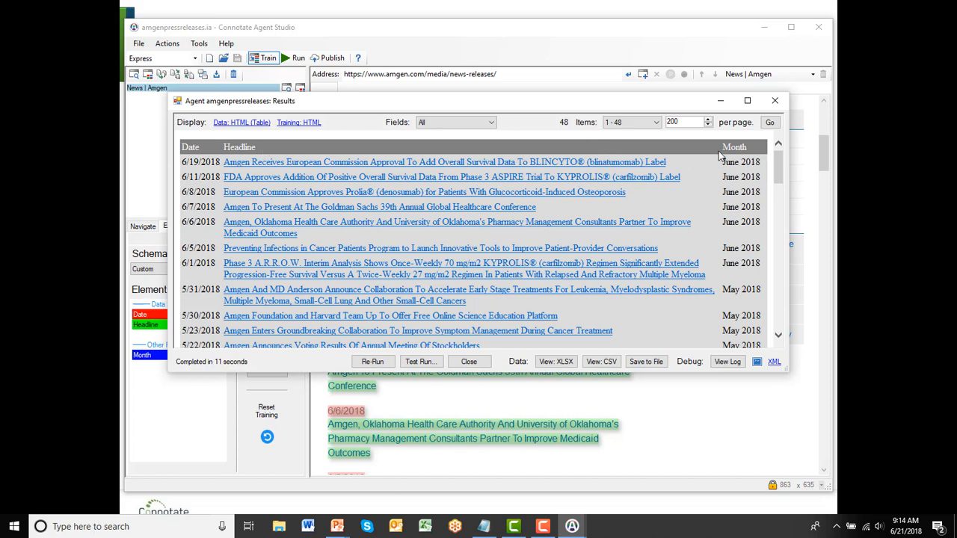
Restrict the displayed result fields to Data Set Elements
left_click(492, 123)
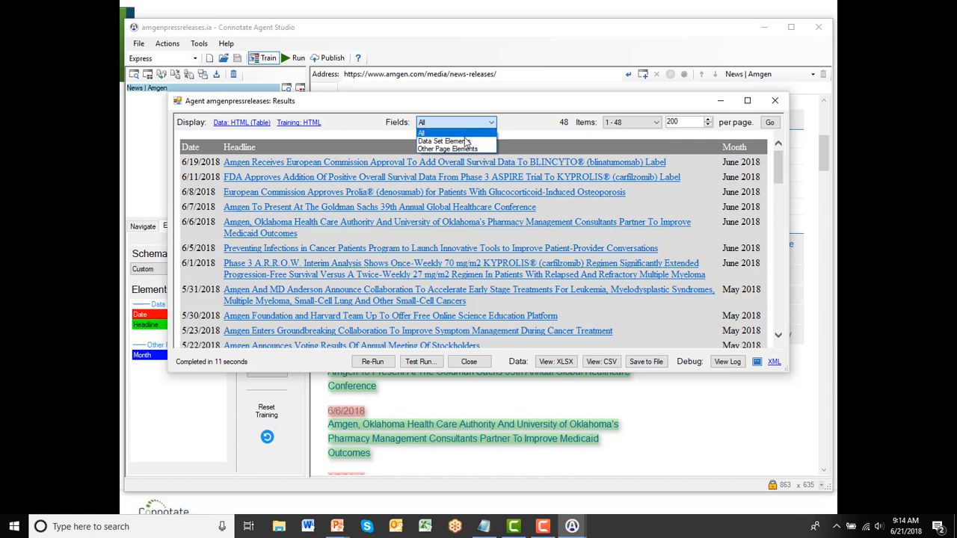
left_click(465, 142)
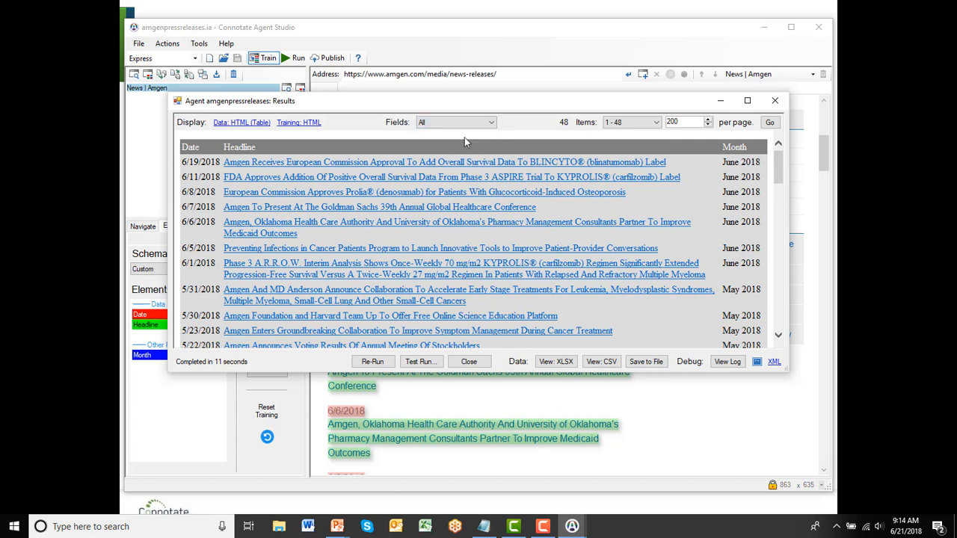
left_click(482, 124)
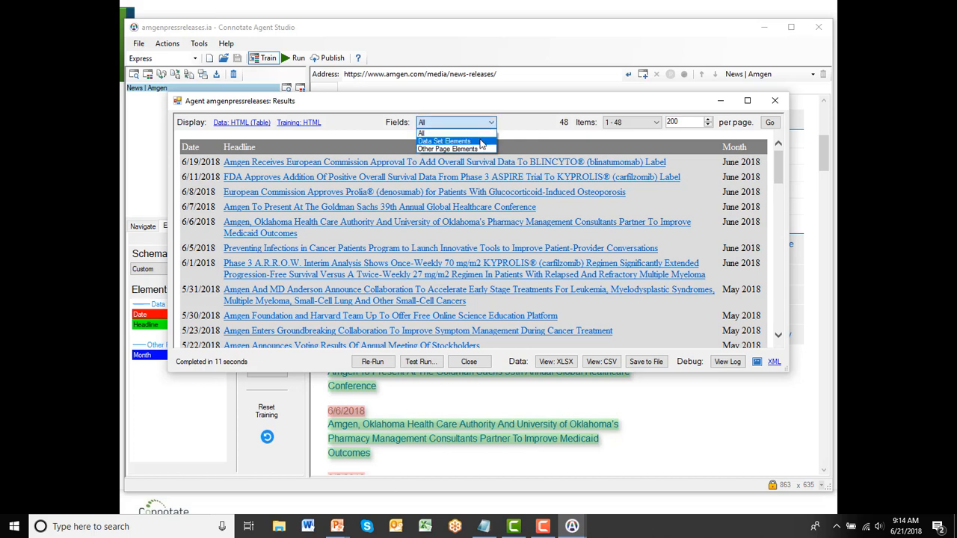
left_click(477, 142)
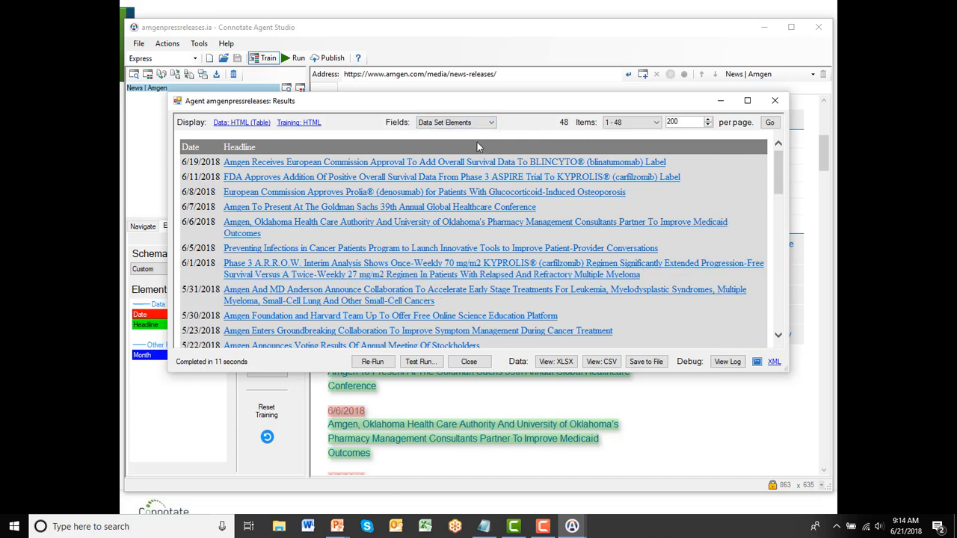
Filter the displayed result fields to Other Page Elements, and then show All fields together
left_click(491, 124)
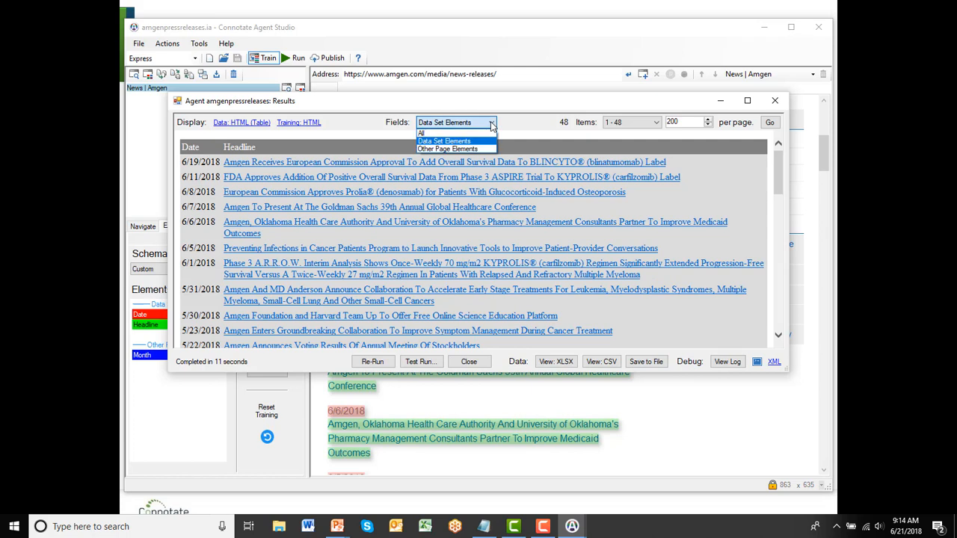
left_click(463, 149)
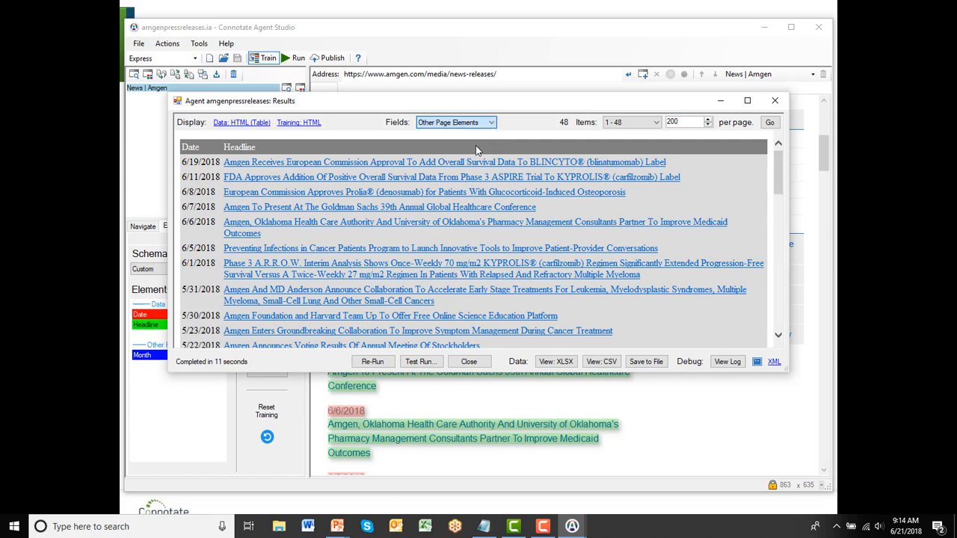
left_click(474, 123)
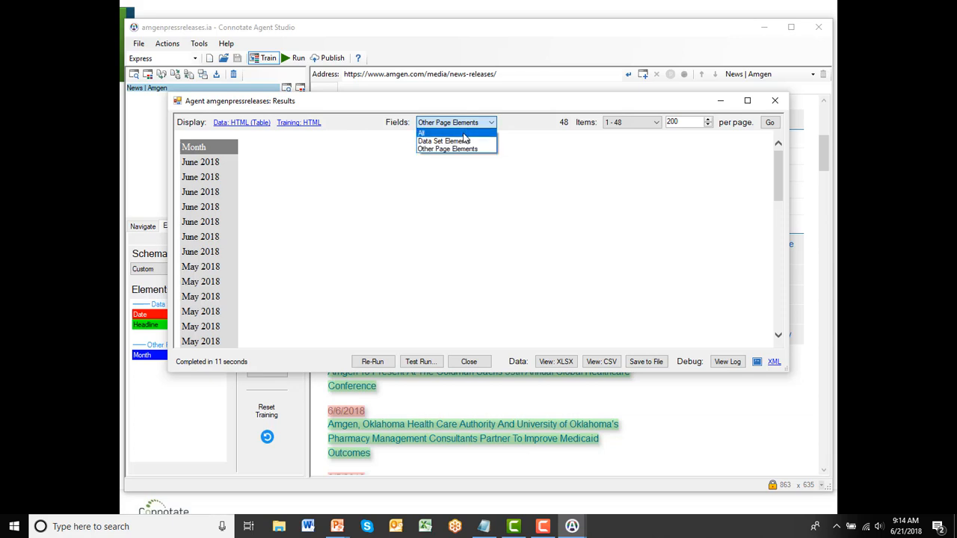
left_click(464, 134)
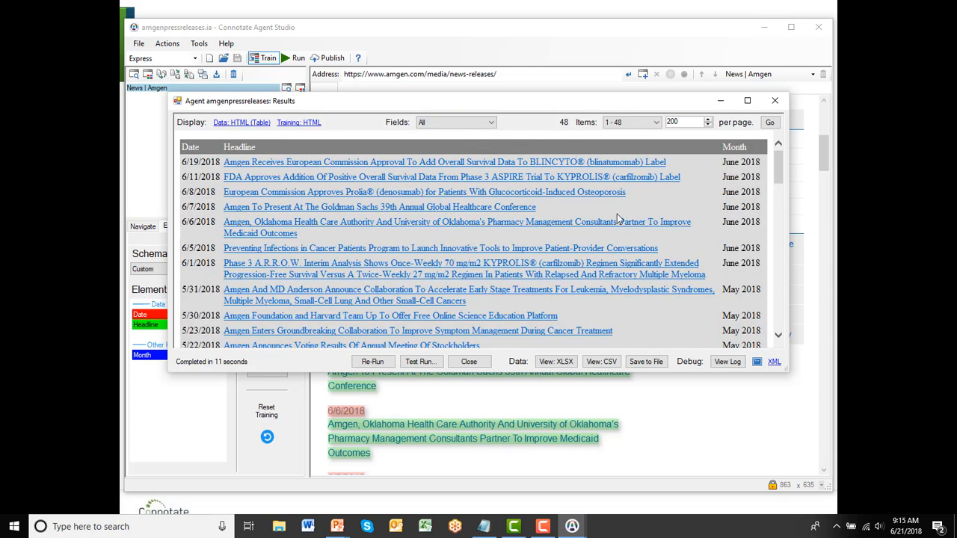
View the extracted results as an XLSX spreadsheet in Excel and return to the agent's results in Connotate Agent Studio
left_click(554, 362)
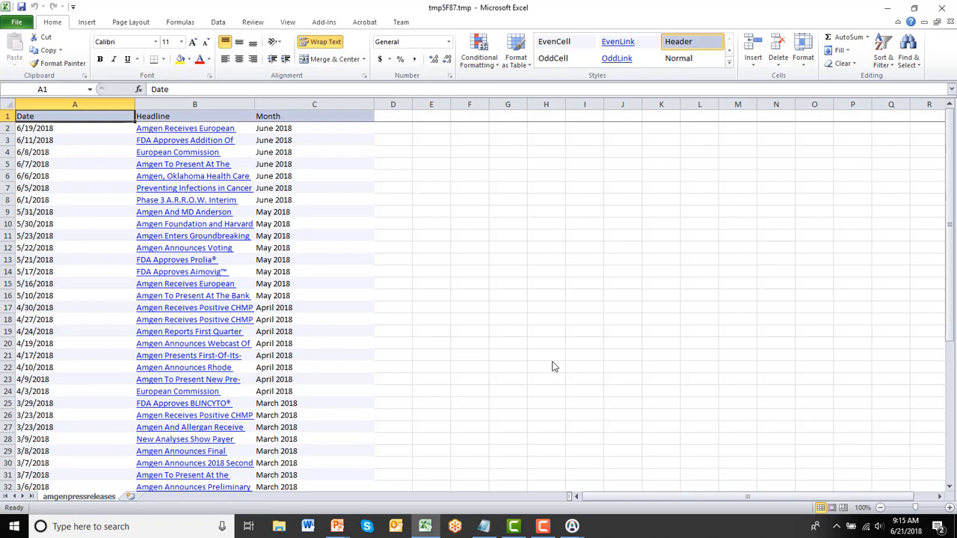
key("alt+Tab")
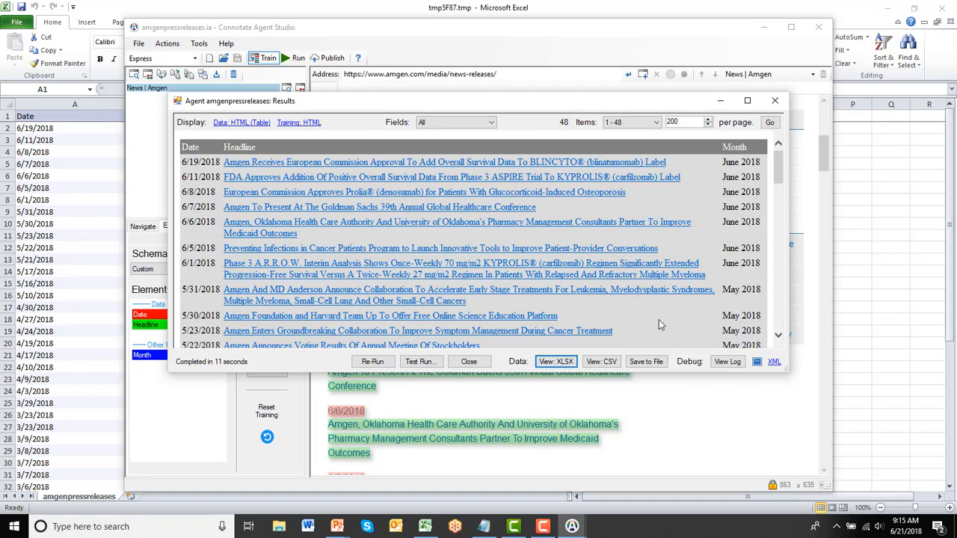
Save the agent output to the My Agents folder as amgenpressreleases_Output in the format Excel with all elements
left_click(648, 362)
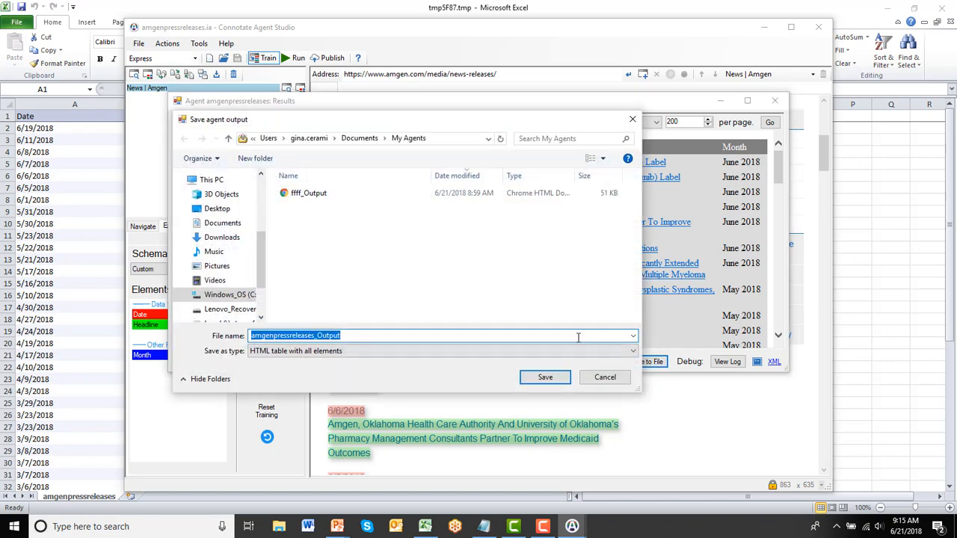
left_click(630, 351)
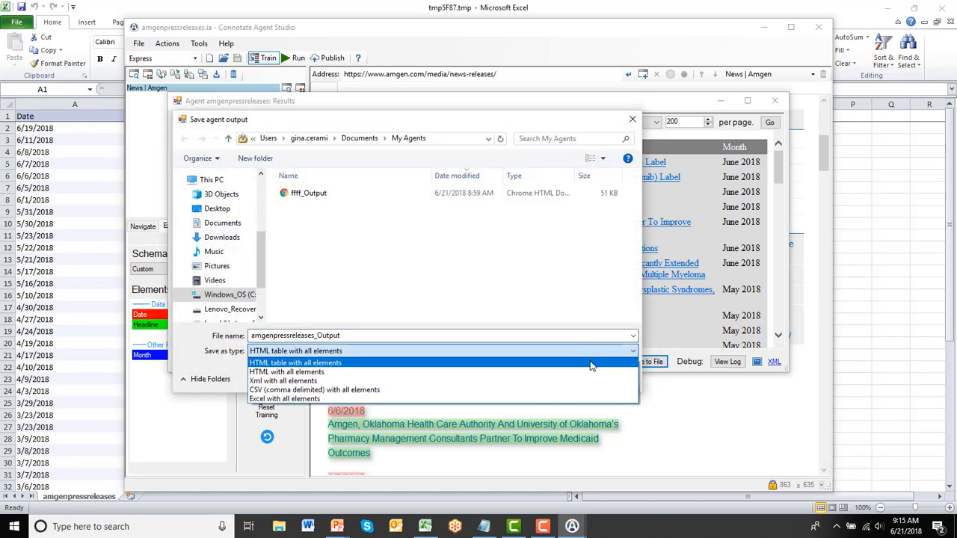
left_click(419, 402)
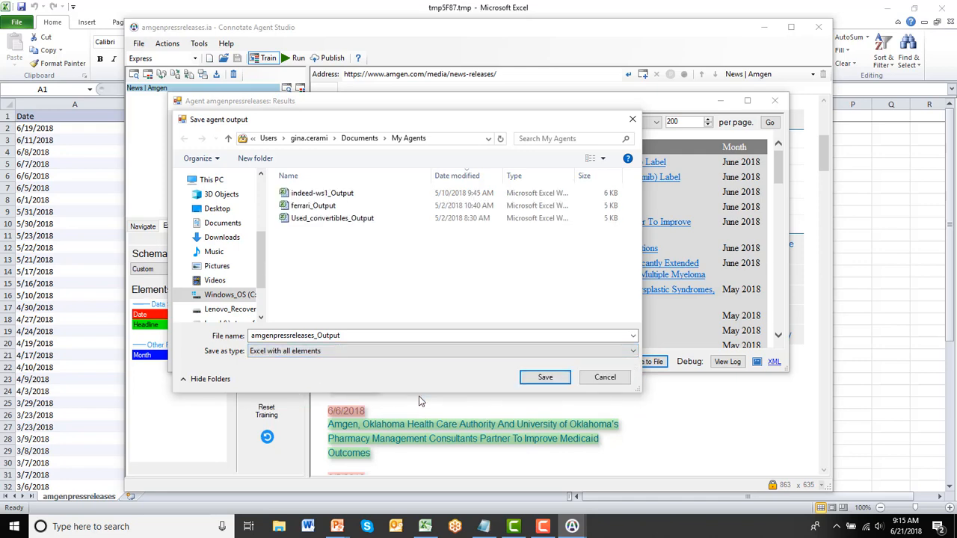
left_click(545, 378)
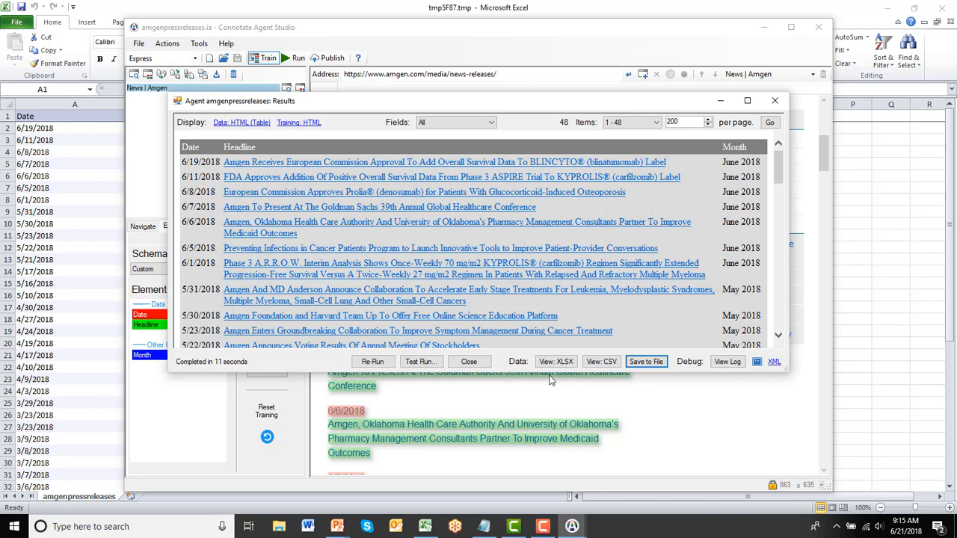